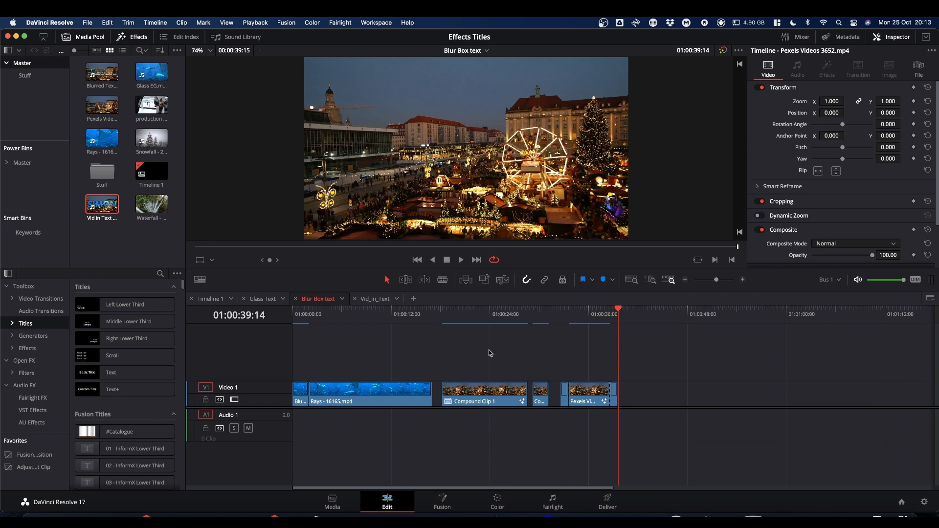
Examine the Fusion node tree of the clip at 01:00:29:05 in the Blur Box text timeline, and return to the Edit page.
{"action": "left_click", "coordinate": [534, 311]}
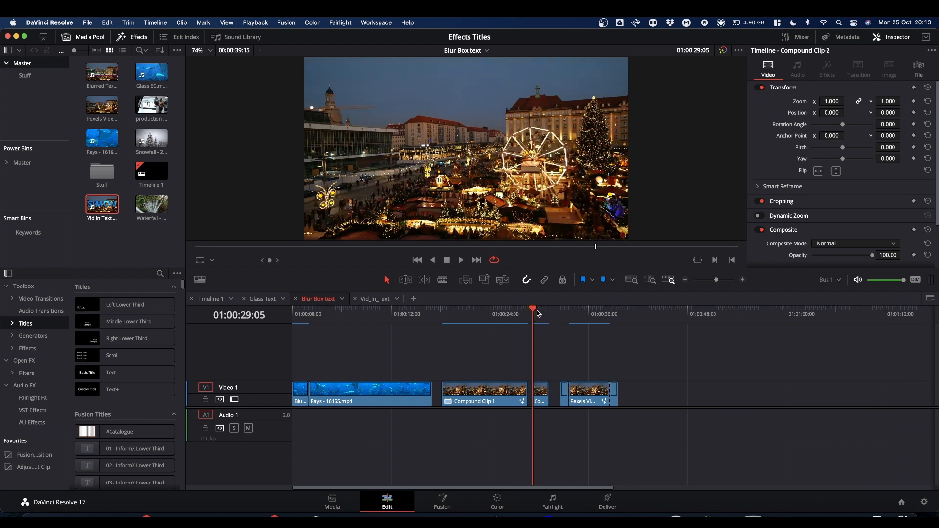
{"action": "left_click", "coordinate": [447, 501]}
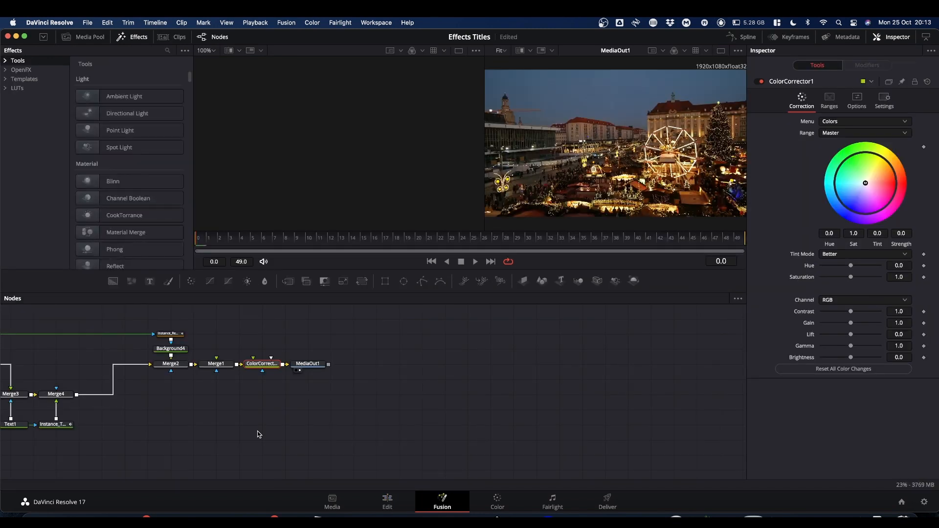
{"action": "left_click_drag", "start_coordinate": [190, 419], "coordinate": [533, 430]}
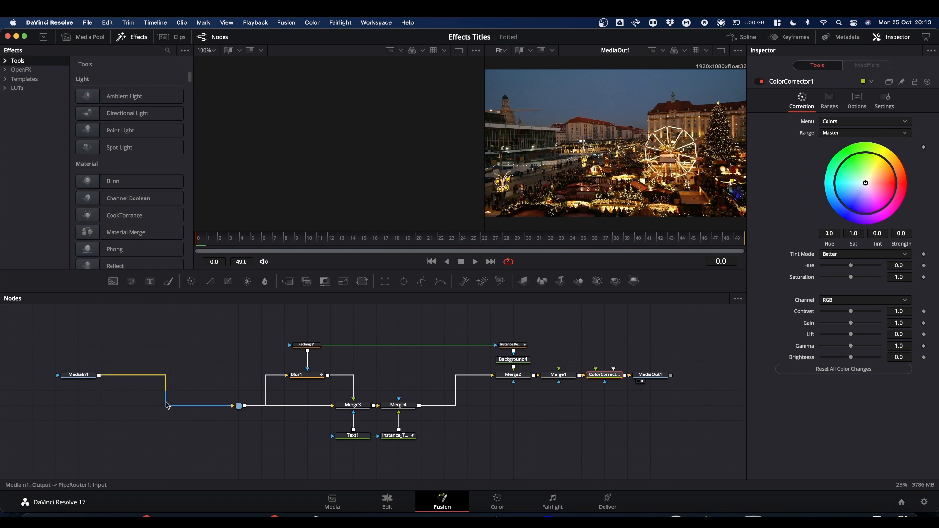
{"action": "left_click", "coordinate": [388, 502]}
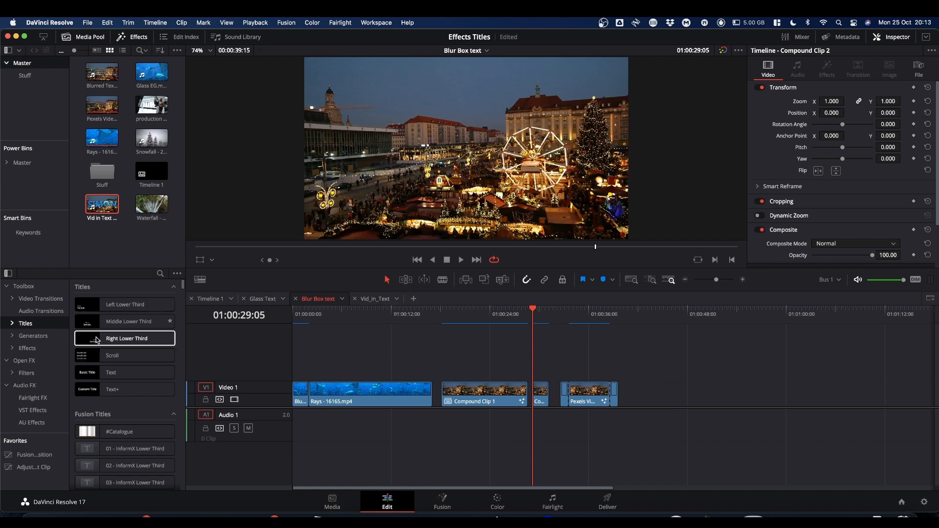
Add a Text+ title on Video 2 above the Rays - 16165.mp4 clip and show its settings with the playhead at 01:00:10:17.
{"action": "left_click_drag", "start_coordinate": [110, 390], "coordinate": [374, 370]}
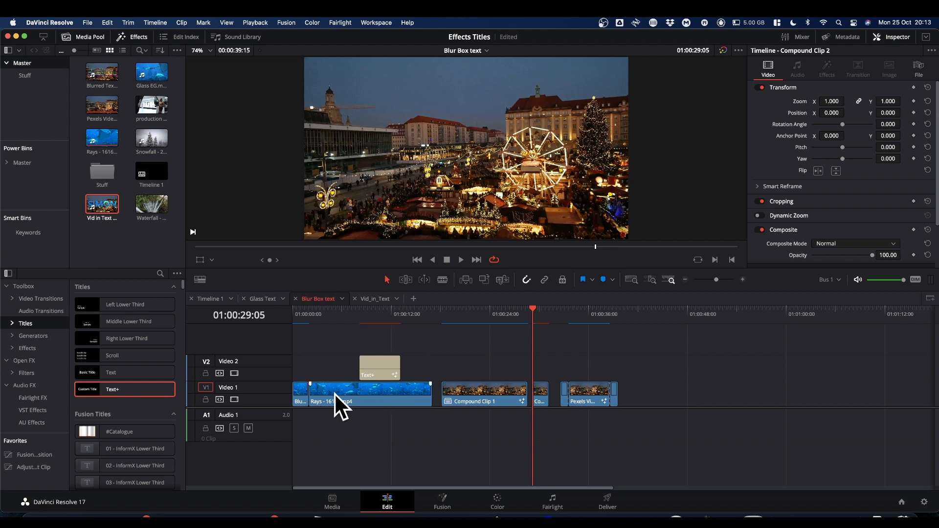
{"action": "left_click", "coordinate": [380, 316]}
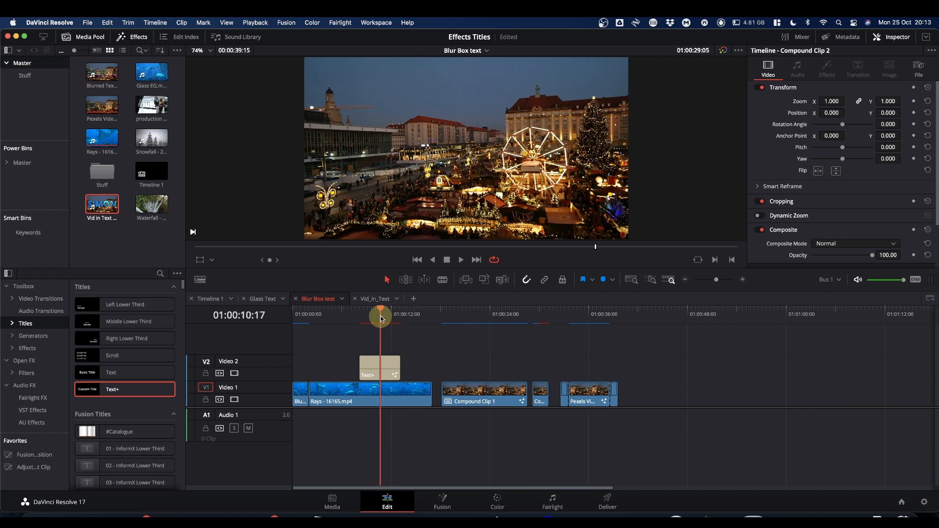
{"action": "left_click", "coordinate": [386, 376]}
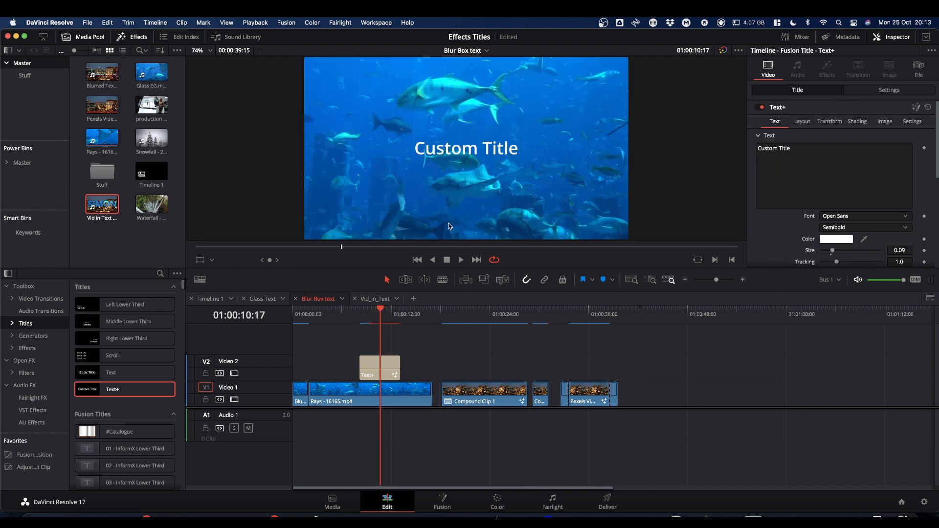
Review the node composition of the short compound clip at 01:00:29:05, and go back to the Edit page.
{"action": "left_click", "coordinate": [539, 322]}
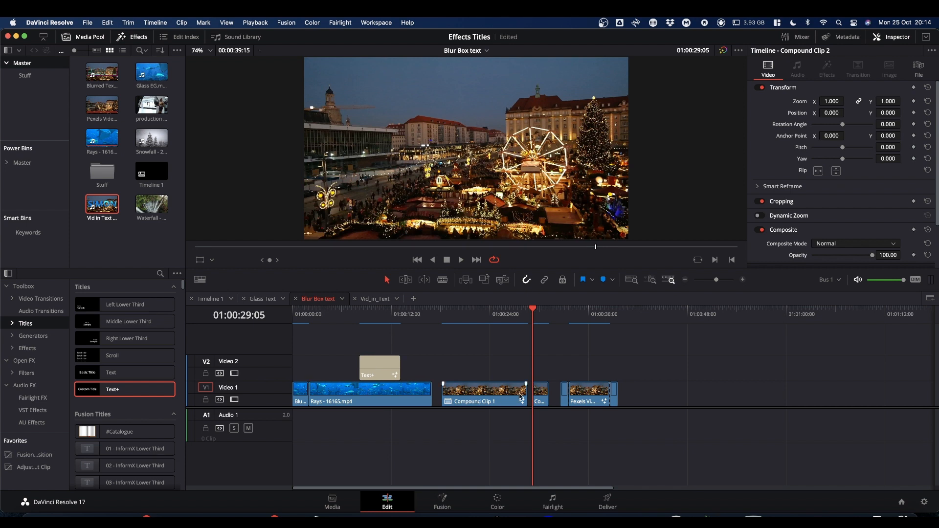
{"action": "left_click", "coordinate": [442, 499]}
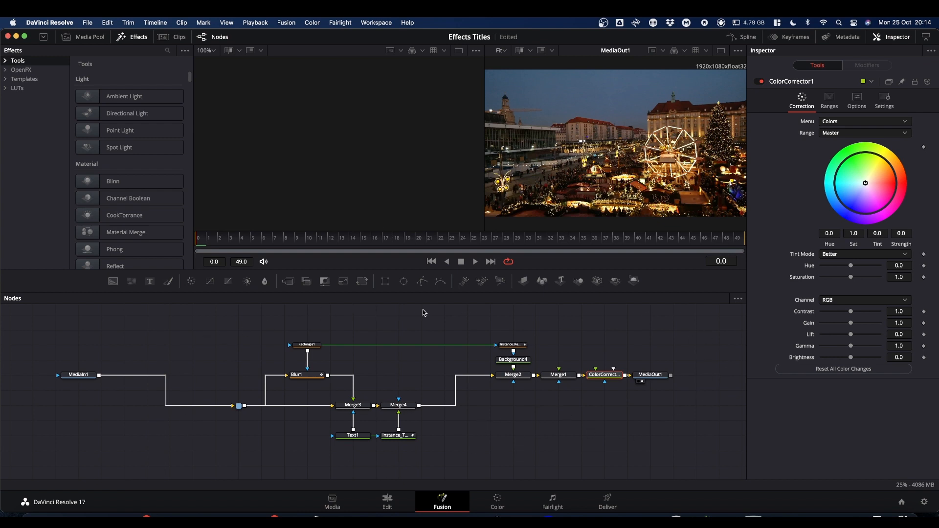
{"action": "left_click", "coordinate": [388, 500]}
Examine the Blur_Box effect controls of the Pexels Videos 3652.mp4 clip at 01:00:35:05, from the text down to the blur strength.
{"action": "left_click", "coordinate": [582, 315]}
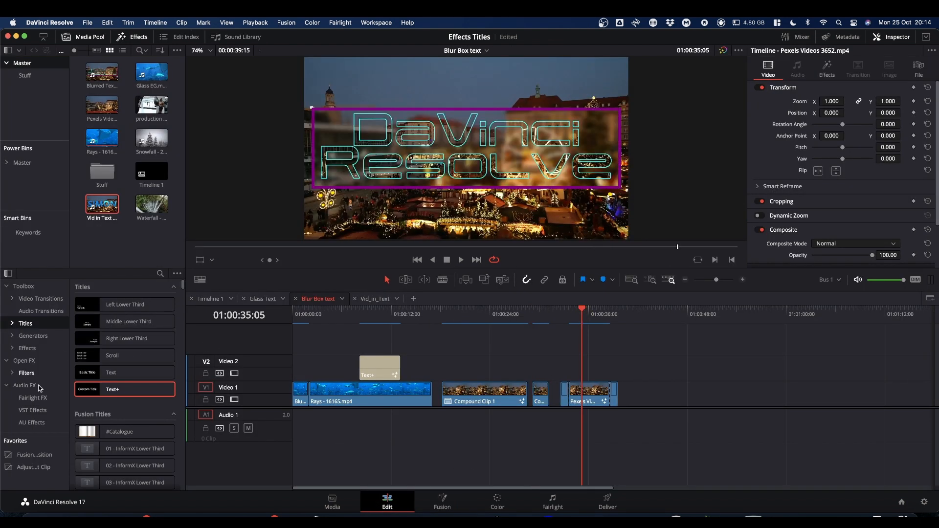
{"action": "left_click_drag", "start_coordinate": [119, 381], "coordinate": [545, 399]}
{"action": "left_click", "coordinate": [590, 398]}
{"action": "left_click", "coordinate": [827, 68]}
{"action": "scroll", "coordinate": [839, 172], "scroll_direction": "down", "scroll_amount": 5}
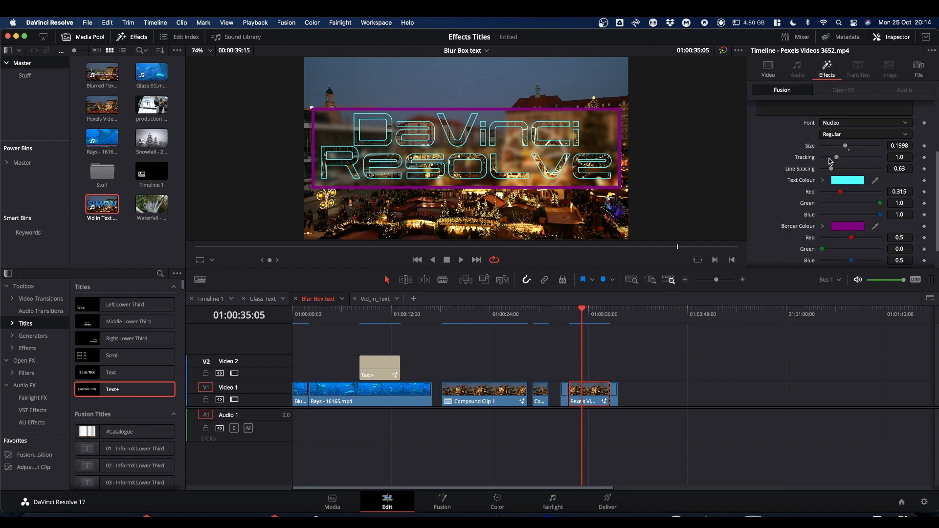
{"action": "scroll", "coordinate": [822, 156], "scroll_direction": "up", "scroll_amount": 5}
{"action": "scroll", "coordinate": [822, 177], "scroll_direction": "down", "scroll_amount": 4}
{"action": "scroll", "coordinate": [822, 178], "scroll_direction": "up", "scroll_amount": 4}
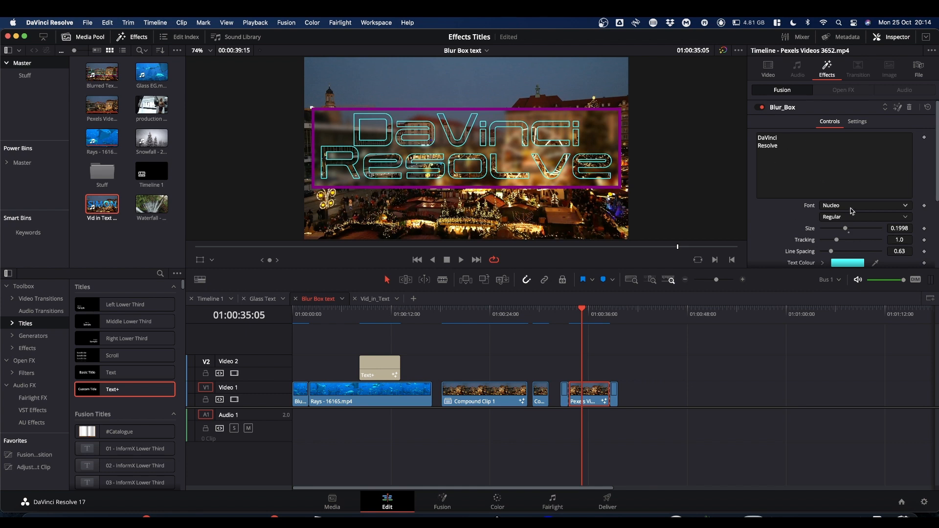
{"action": "scroll", "coordinate": [812, 241], "scroll_direction": "down", "scroll_amount": 4}
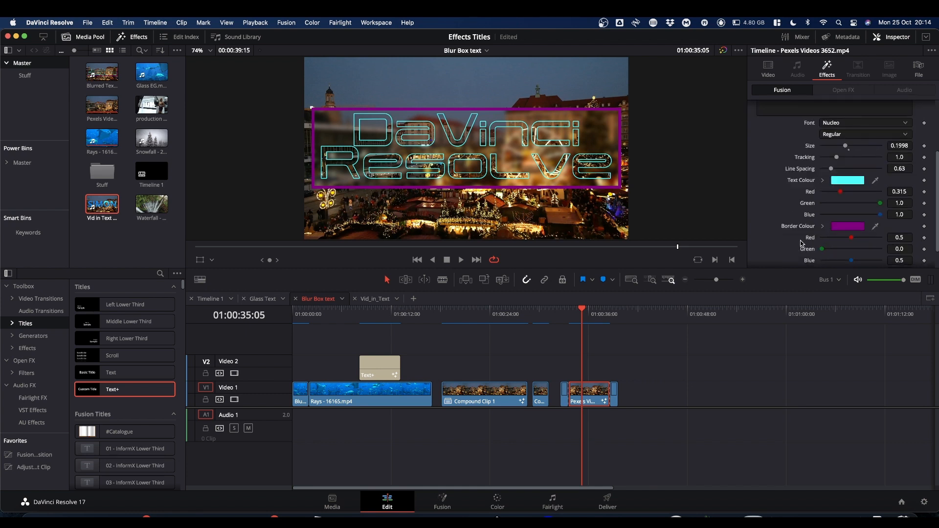
{"action": "scroll", "coordinate": [803, 221], "scroll_direction": "down", "scroll_amount": 1}
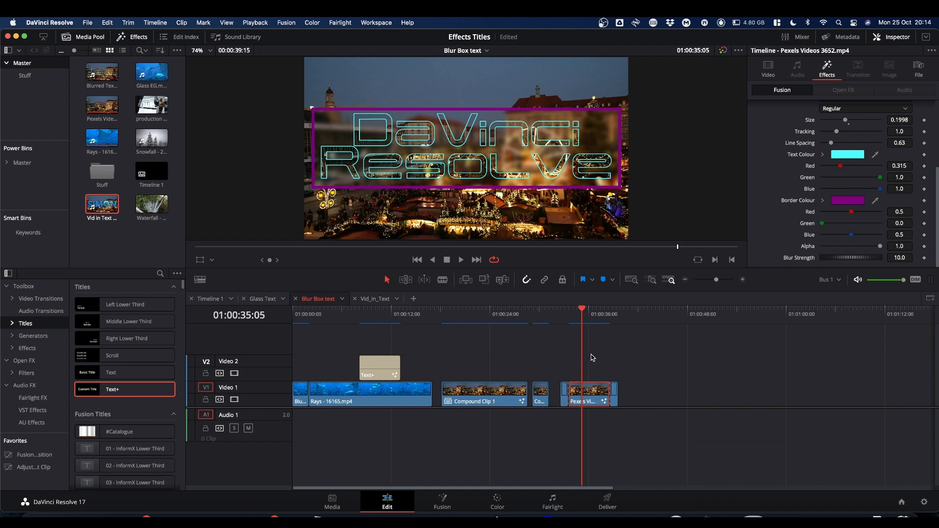
Open the compound clip at 01:00:29:05 in Fusion and check the actions available for all nodes between MediaIn1 and MediaOut1.
{"action": "left_click", "coordinate": [534, 313]}
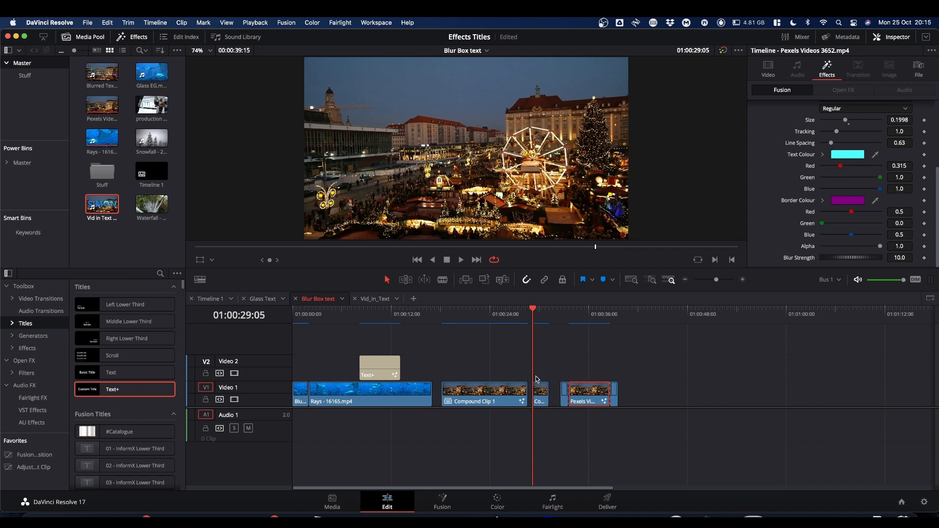
{"action": "left_click", "coordinate": [439, 506]}
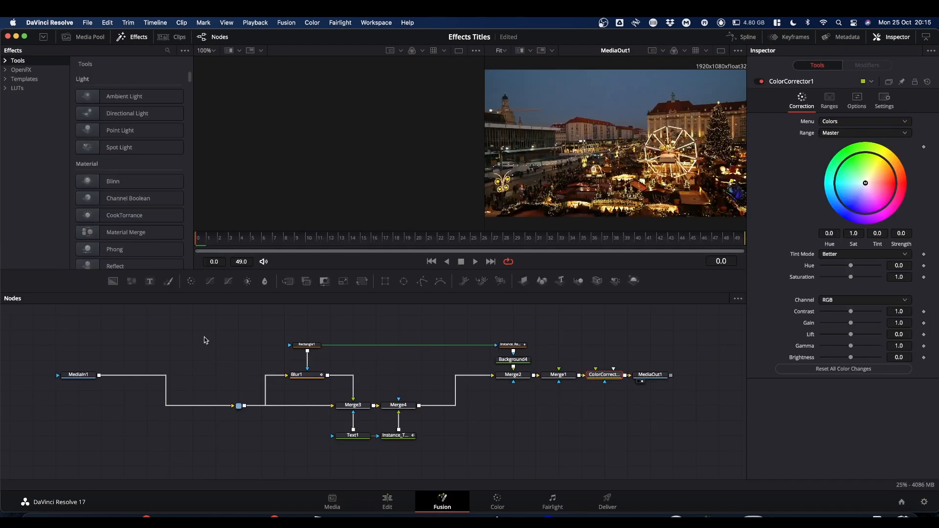
{"action": "left_click_drag", "start_coordinate": [200, 327], "coordinate": [619, 467]}
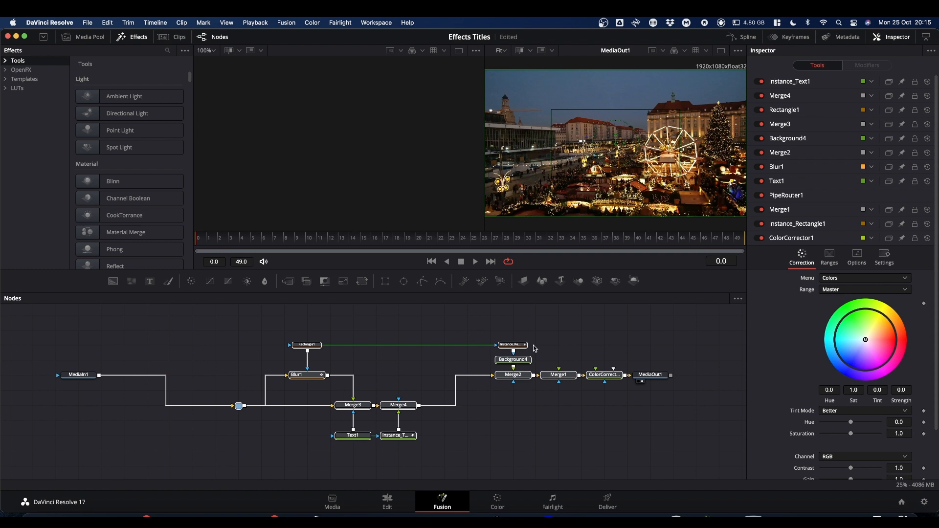
{"action": "right_click", "coordinate": [598, 378]}
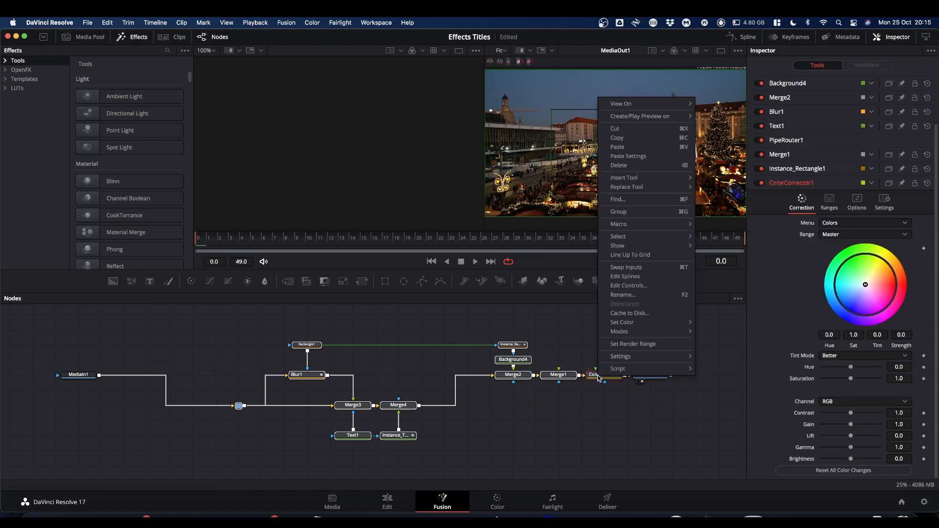
{"action": "left_click", "coordinate": [597, 379]}
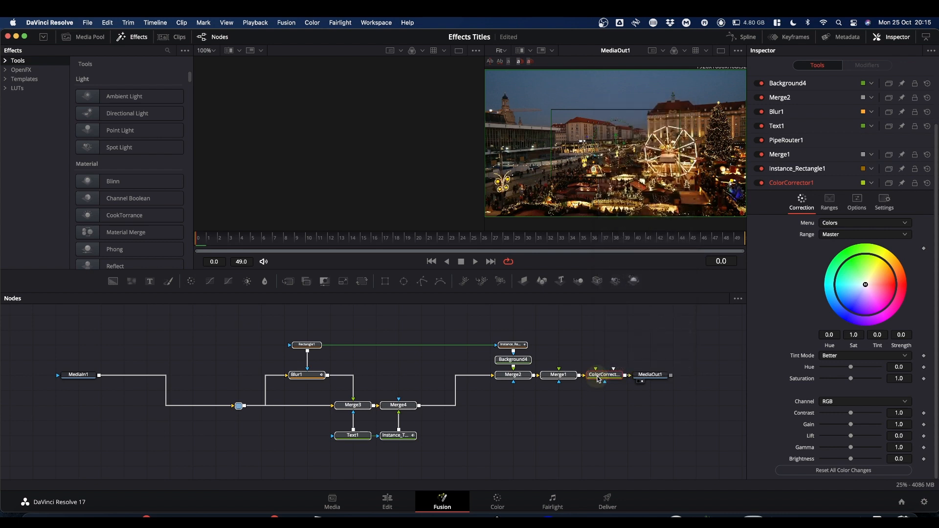
{"action": "left_click", "coordinate": [578, 424]}
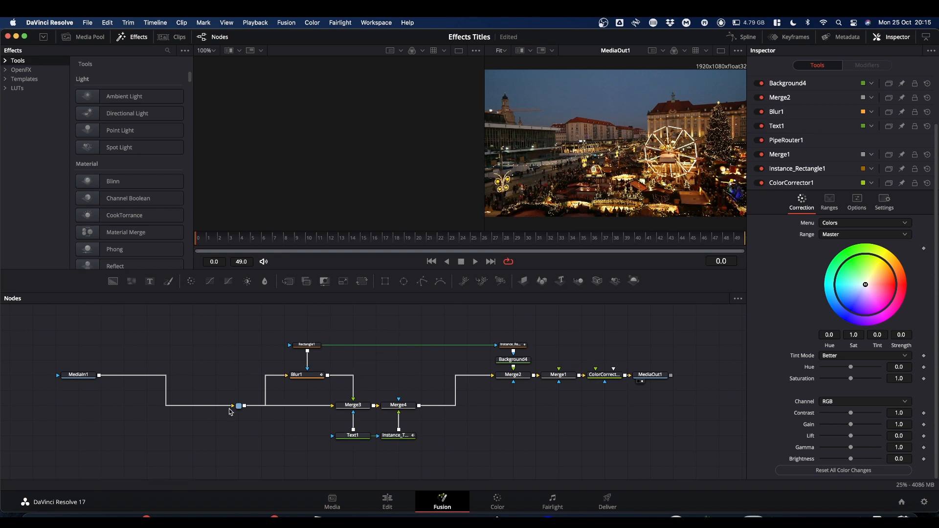
Load Blur1 into the empty viewer, inspect its blur settings and output at frame 18, and return to the Edit page.
{"action": "left_click_drag", "start_coordinate": [306, 377], "coordinate": [328, 166]}
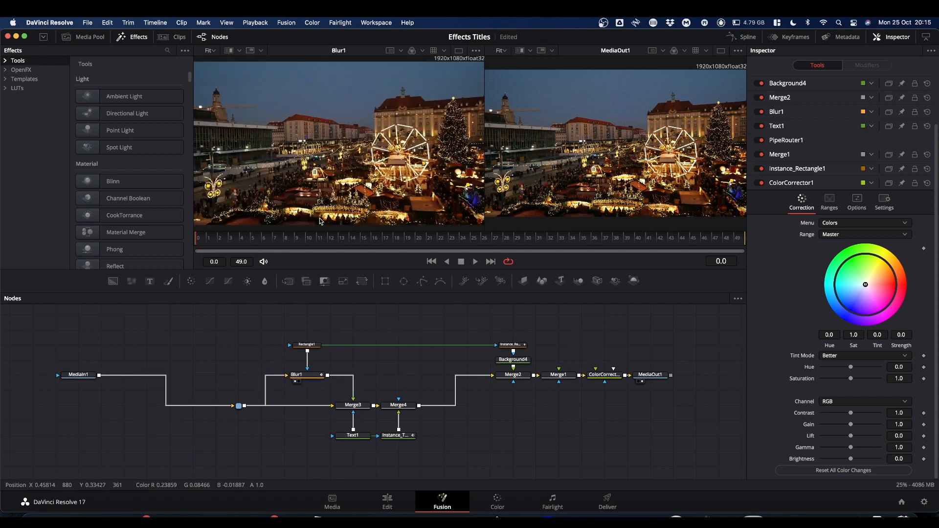
{"action": "left_click", "coordinate": [312, 372]}
{"action": "left_click", "coordinate": [396, 239]}
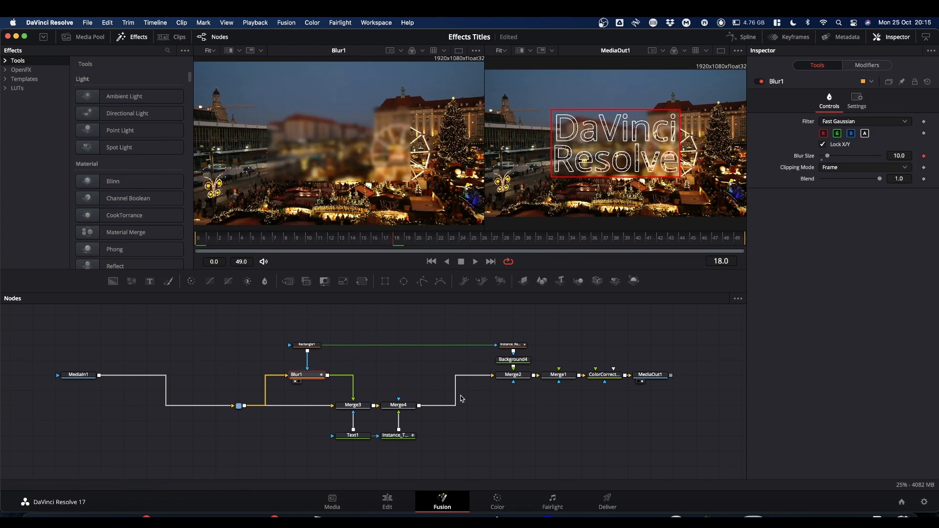
{"action": "left_click", "coordinate": [389, 501]}
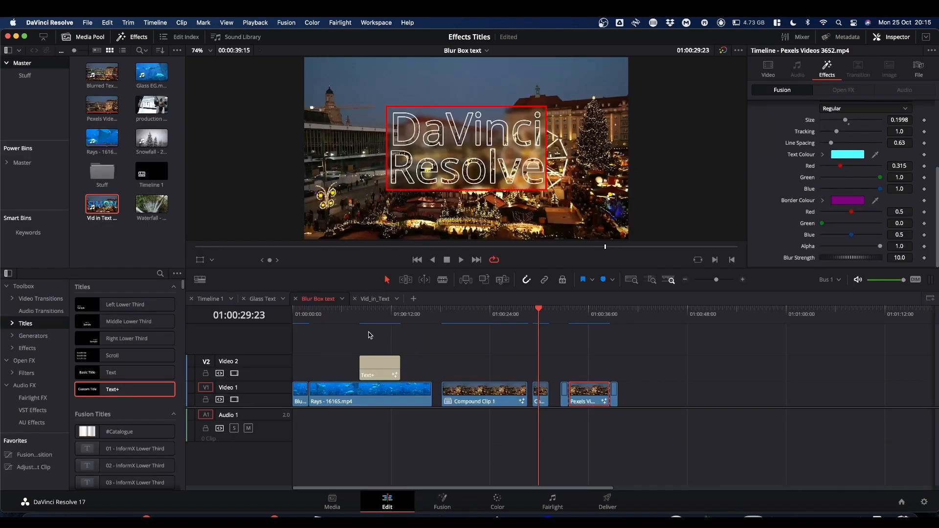
Open the Vid_in_Text timeline, preview it at 01:00:06:00 and show the effect controls of the Rays - 16165.mp4 clip.
{"action": "left_click", "coordinate": [372, 299]}
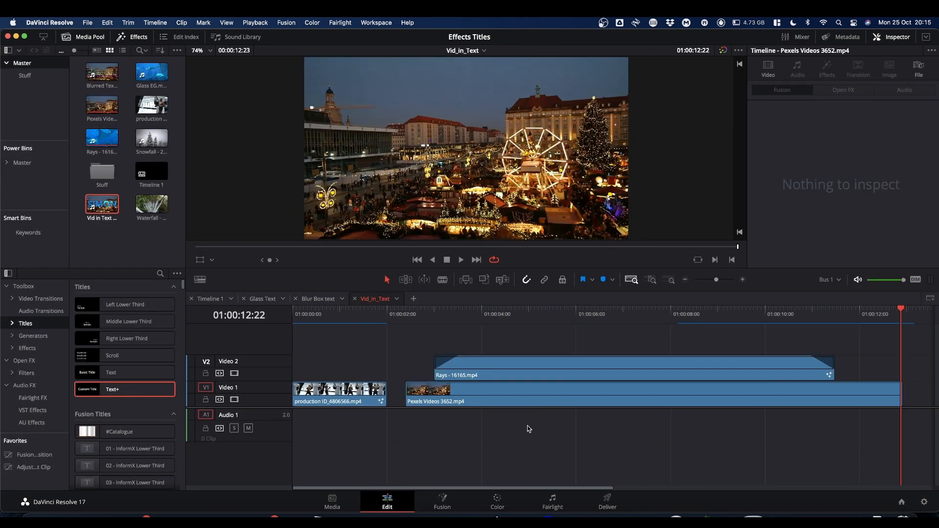
{"action": "left_click", "coordinate": [576, 315]}
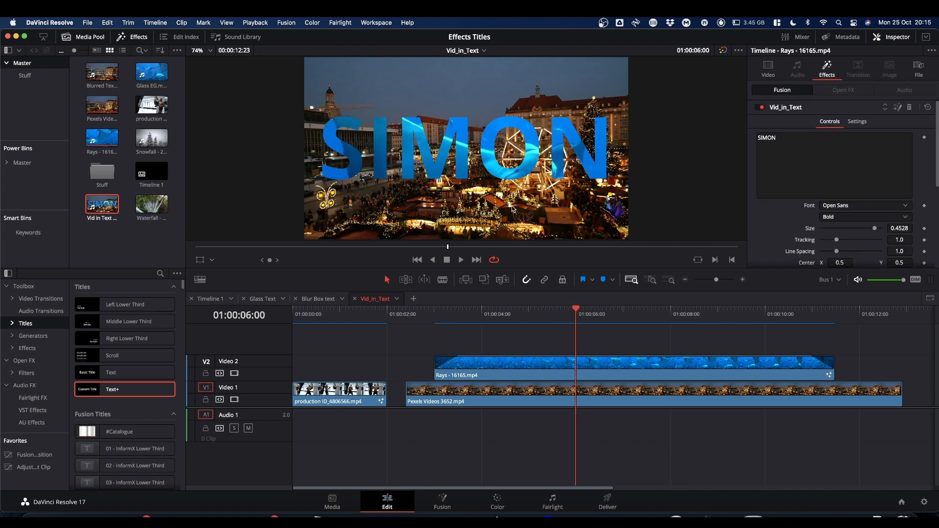
{"action": "left_click", "coordinate": [560, 362]}
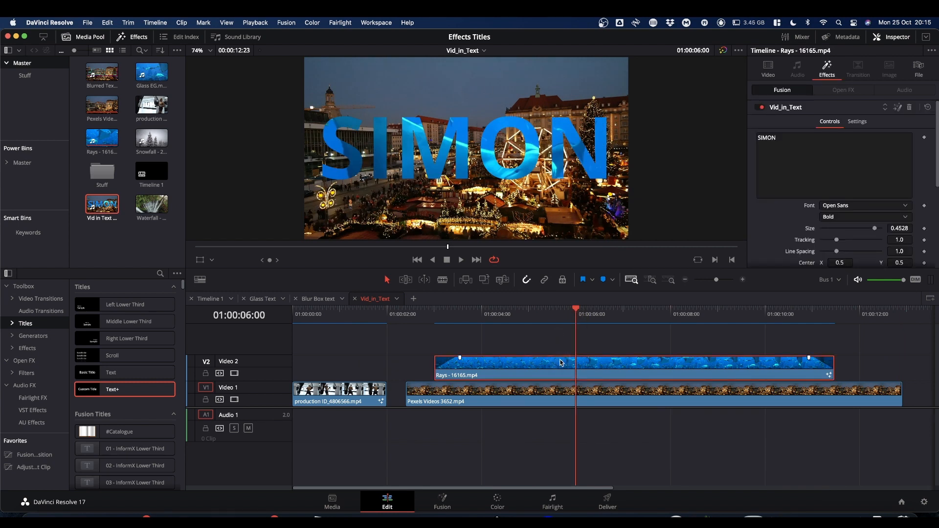
Examine the Fusion node tree of the production clip at 01:00:01:00, highlighting its text, background and merge nodes, and return to the Edit page.
{"action": "left_click", "coordinate": [339, 312]}
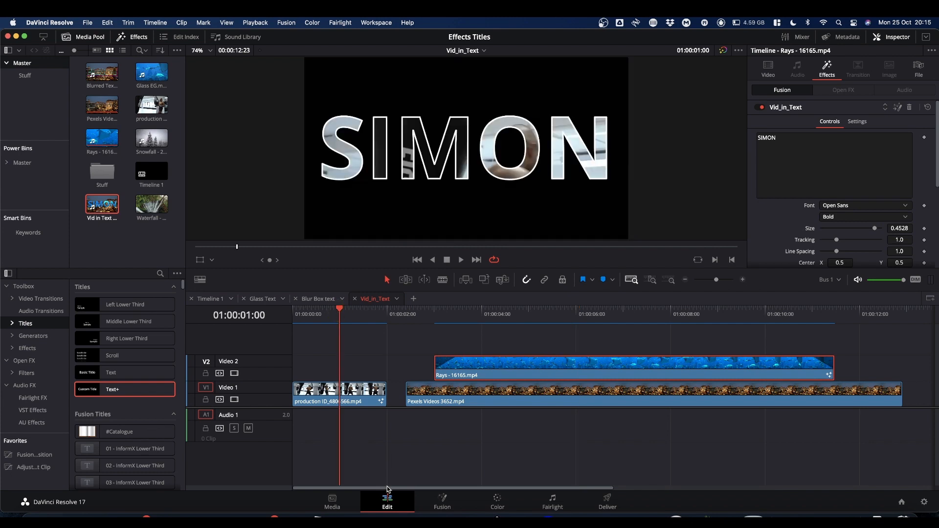
{"action": "left_click", "coordinate": [446, 504]}
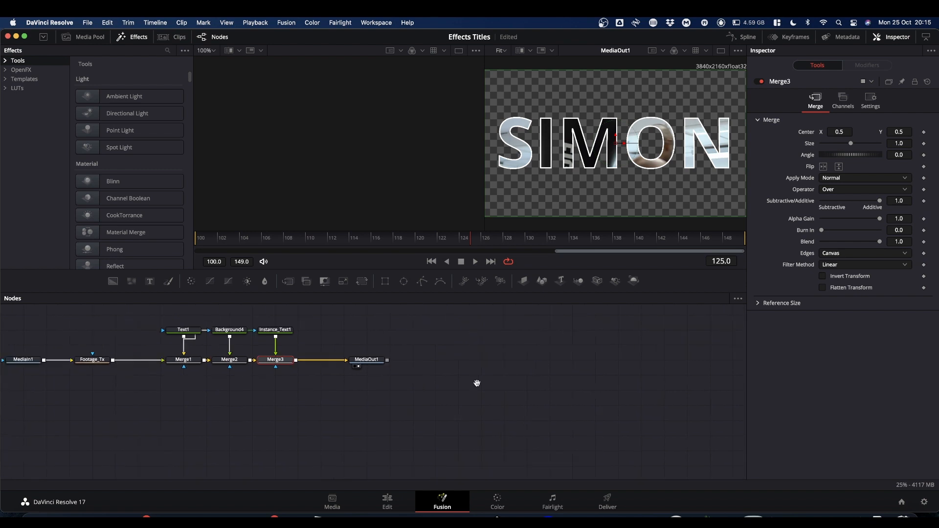
{"action": "left_click_drag", "start_coordinate": [477, 383], "coordinate": [582, 386]}
{"action": "left_click_drag", "start_coordinate": [195, 312], "coordinate": [451, 394]}
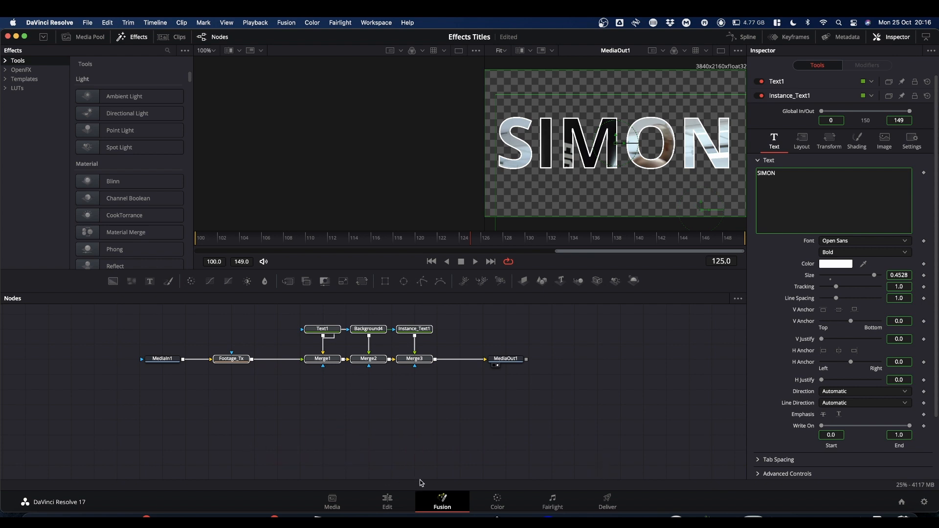
{"action": "left_click", "coordinate": [387, 507]}
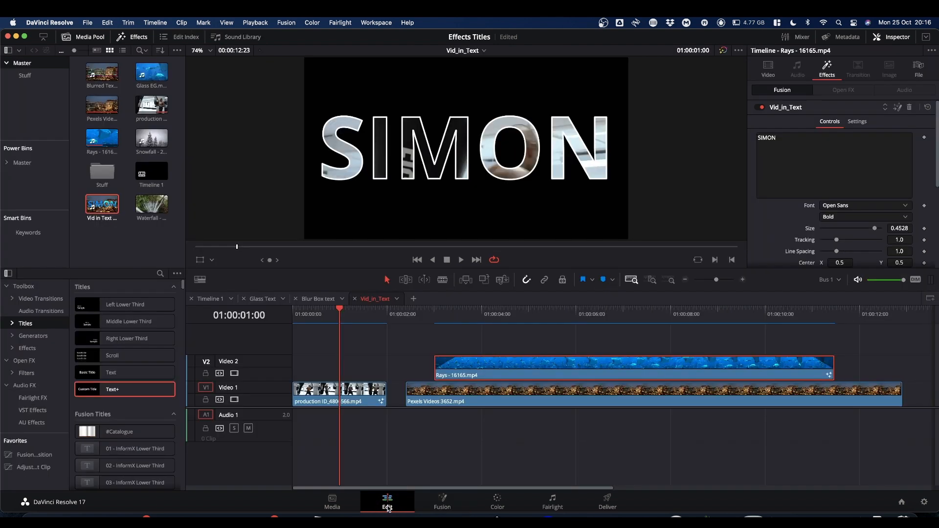
Open the Glass Text timeline's Glass Comp clip at 01:00:01:00 in Fusion and examine its node tree, including the PipeRouter1 after MediaIn1.
{"action": "left_click", "coordinate": [320, 299]}
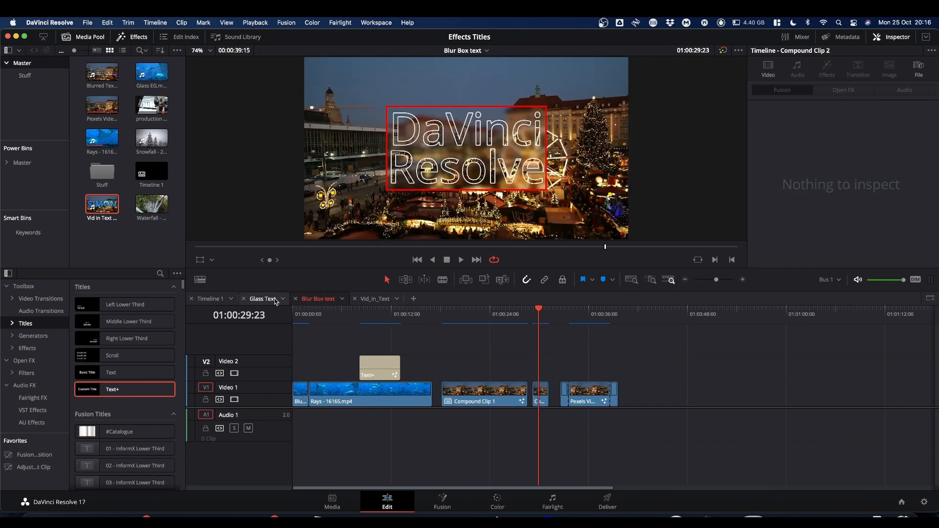
{"action": "left_click", "coordinate": [270, 300]}
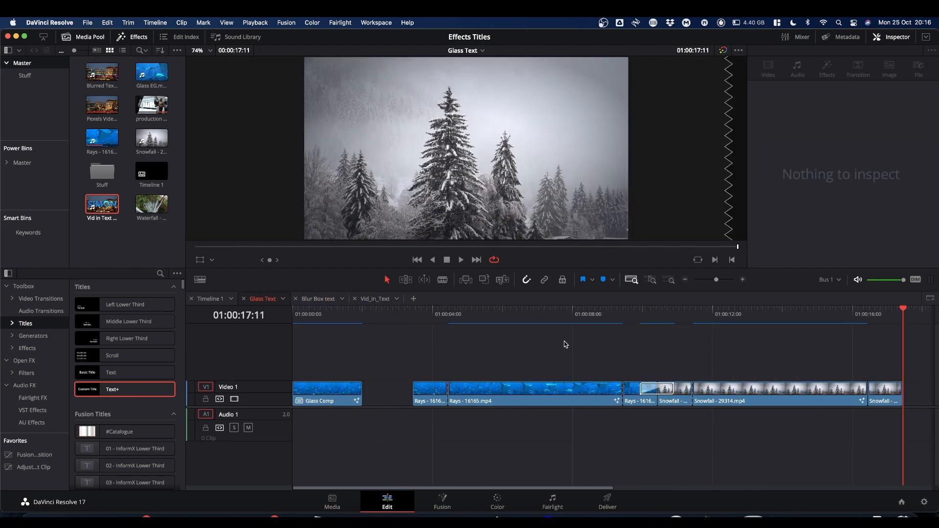
{"action": "left_click", "coordinate": [328, 317]}
{"action": "left_click", "coordinate": [444, 499]}
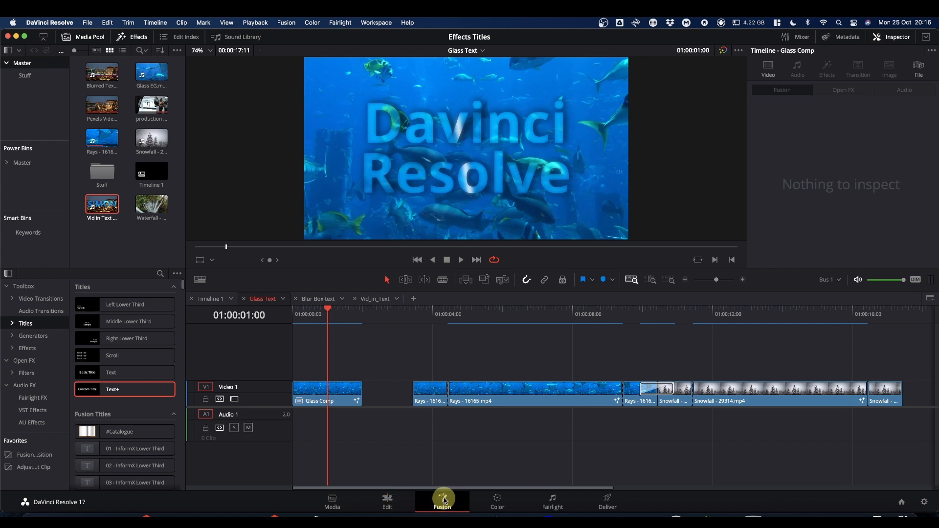
{"action": "left_click_drag", "start_coordinate": [383, 399], "coordinate": [702, 384]}
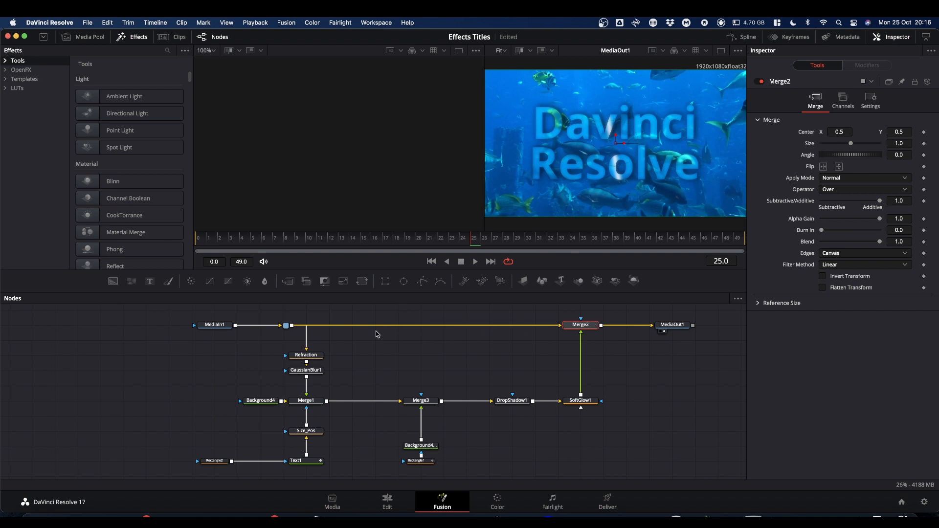
{"action": "mouse_move", "coordinate": [287, 327]}
{"action": "left_mouse_down"}
{"action": "mouse_move", "coordinate": [266, 327]}
{"action": "mouse_move", "coordinate": [277, 328]}
{"action": "left_mouse_up"}
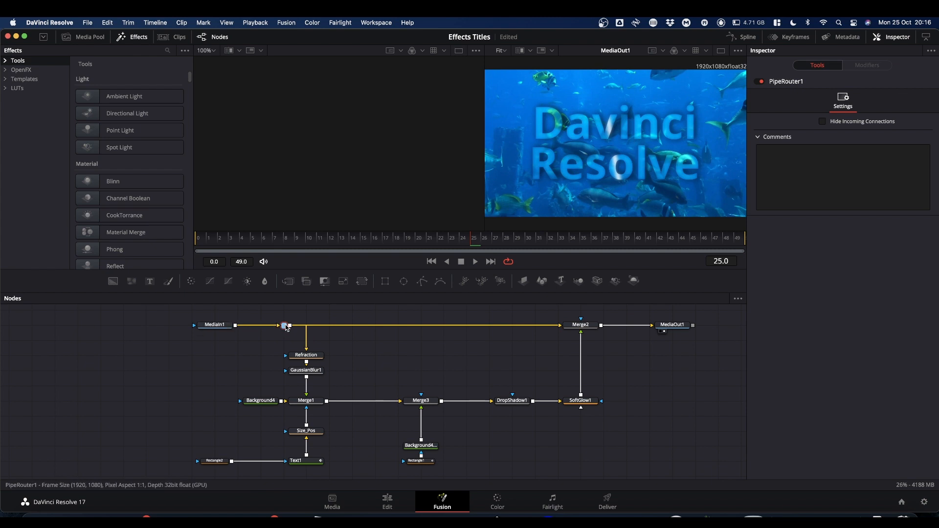
Add an extra pipe router on the connection between MediaIn1 and PipeRouter1 and delete it again.
{"action": "mouse_move", "coordinate": [286, 326]}
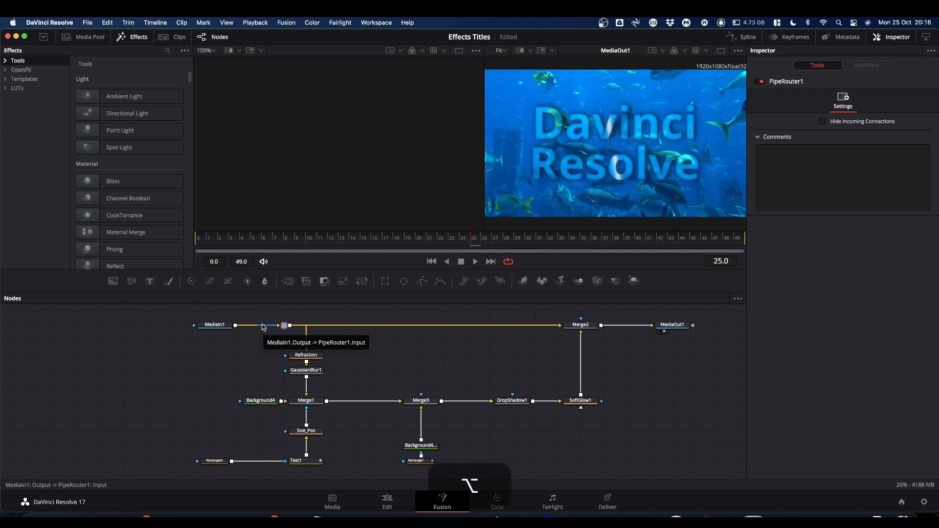
{"action": "left_click", "coordinate": [264, 325], "text": "alt"}
{"action": "key", "text": "BackSpace"}
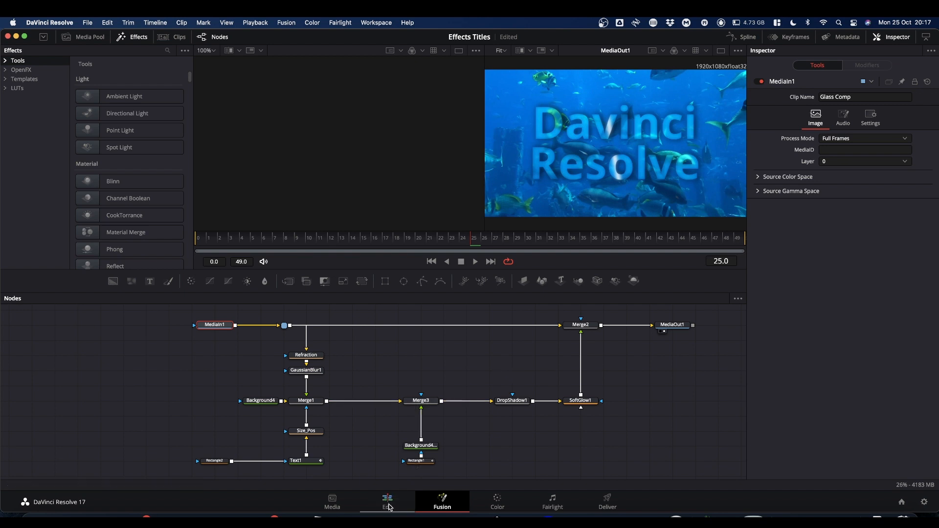
Return to the Edit page and list the custom Titles effects in the effects library.
{"action": "left_click", "coordinate": [389, 505]}
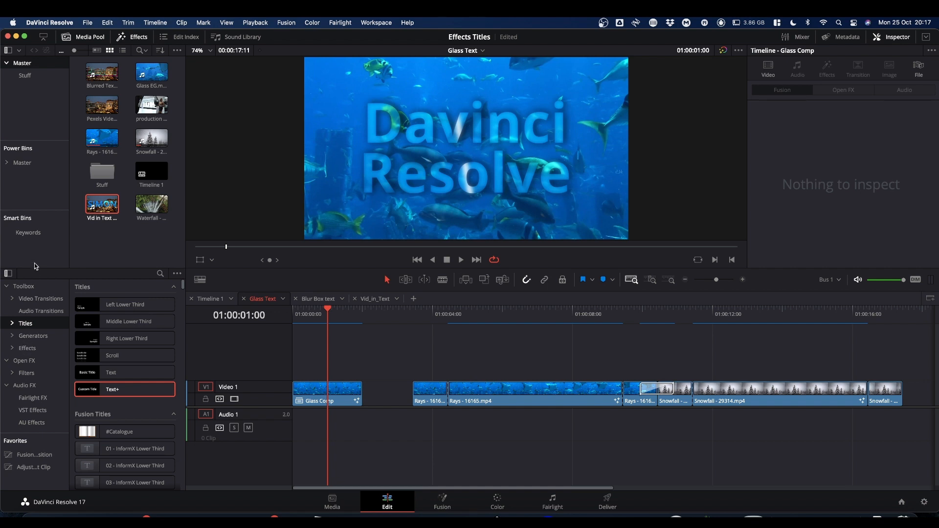
{"action": "left_click", "coordinate": [141, 39]}
{"action": "left_click", "coordinate": [141, 39]}
{"action": "left_click", "coordinate": [13, 349]}
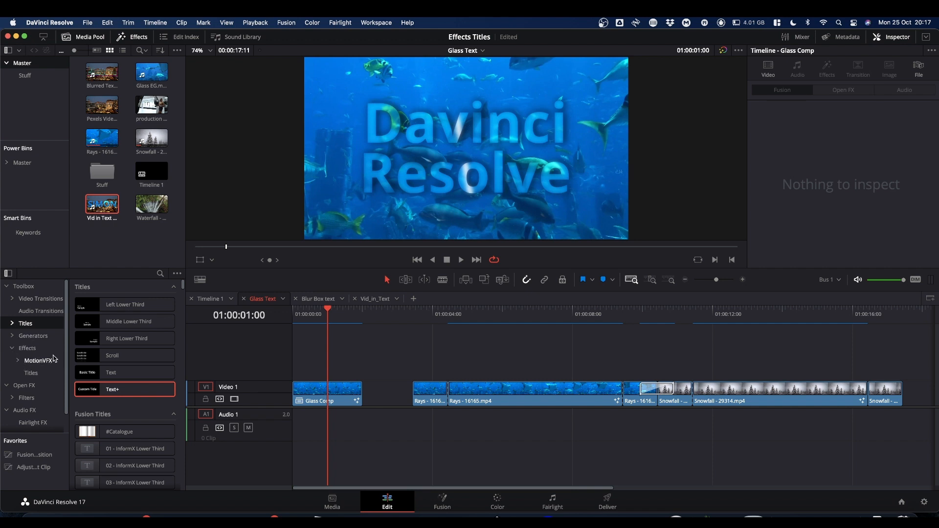
{"action": "left_click", "coordinate": [32, 374]}
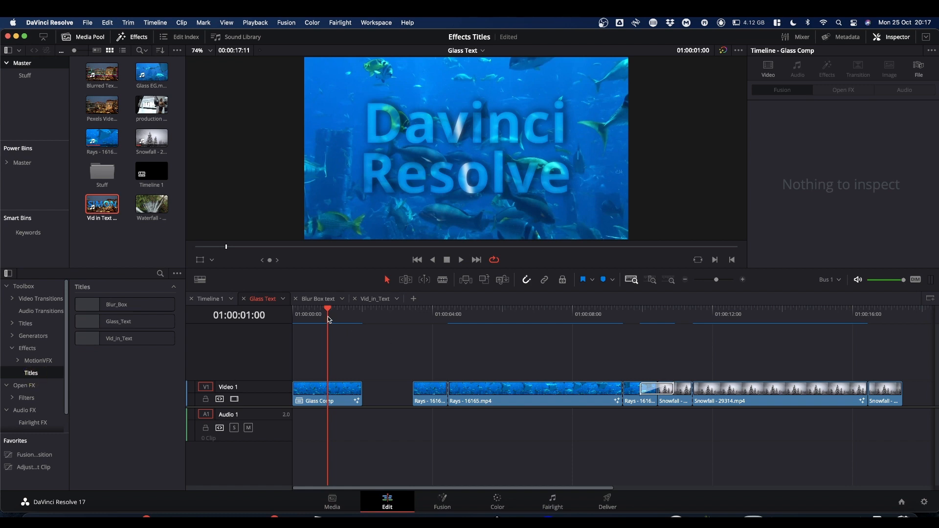
Preview the Glass Text timeline at 01:00:06:18 and review the Glass_Text effect controls of the Rays - 16165.mp4 clip.
{"action": "left_click", "coordinate": [527, 321]}
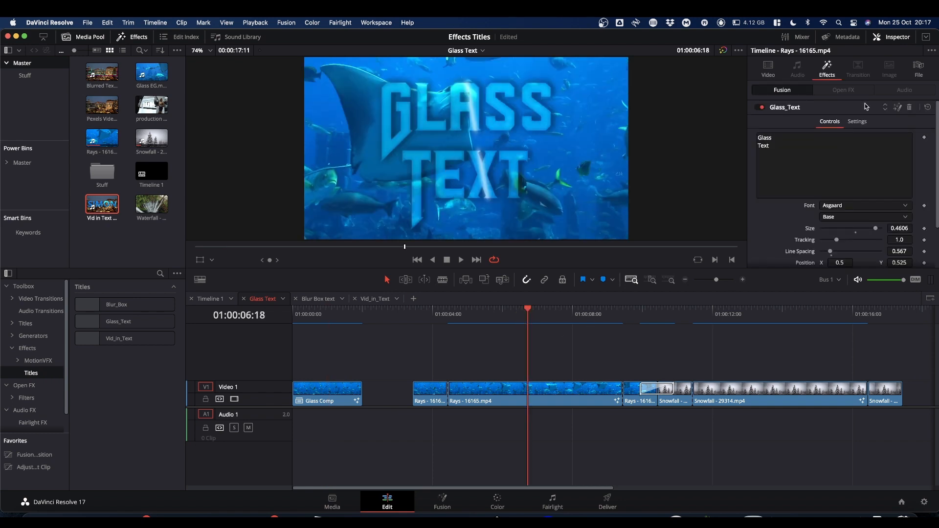
{"action": "scroll", "coordinate": [825, 188], "scroll_direction": "down", "scroll_amount": 2}
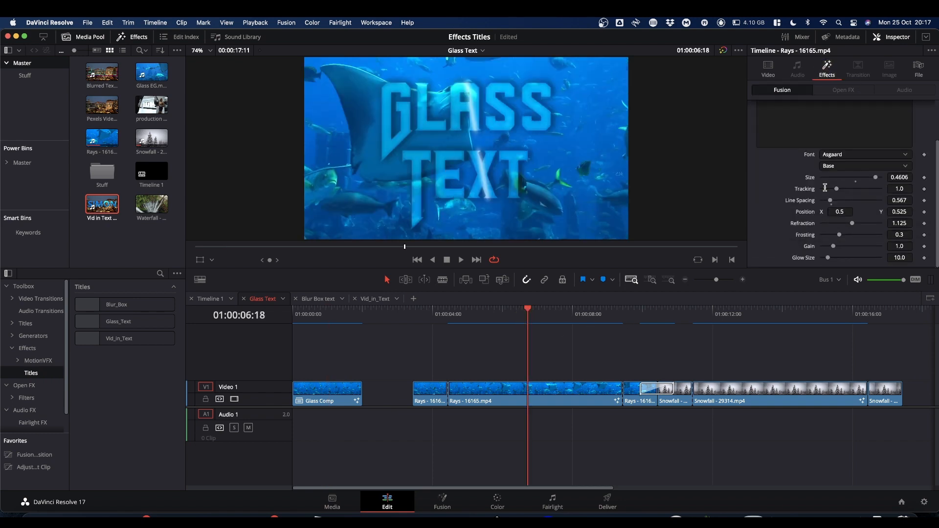
{"action": "scroll", "coordinate": [825, 187], "scroll_direction": "up", "scroll_amount": 2}
{"action": "scroll", "coordinate": [825, 187], "scroll_direction": "down", "scroll_amount": 2}
{"action": "scroll", "coordinate": [824, 187], "scroll_direction": "up", "scroll_amount": 2}
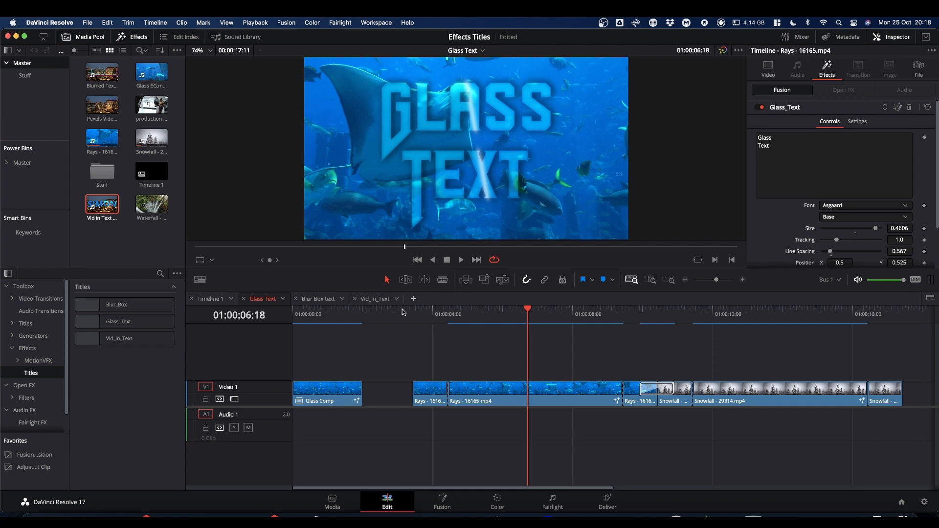
Open the Vid_in_Text timeline at 01:00:06:01 and show the effect controls of the Rays - 16165.mp4 clip.
{"action": "left_click", "coordinate": [374, 299]}
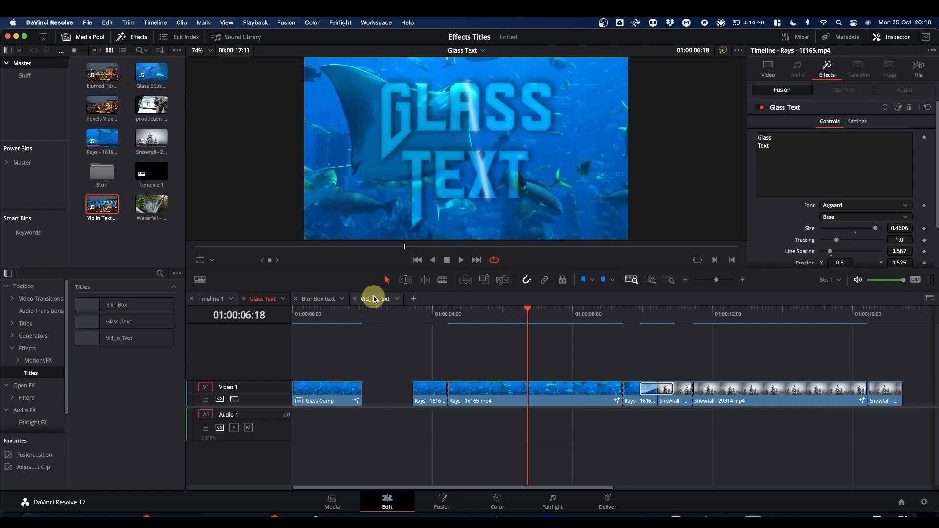
{"action": "left_click", "coordinate": [576, 316]}
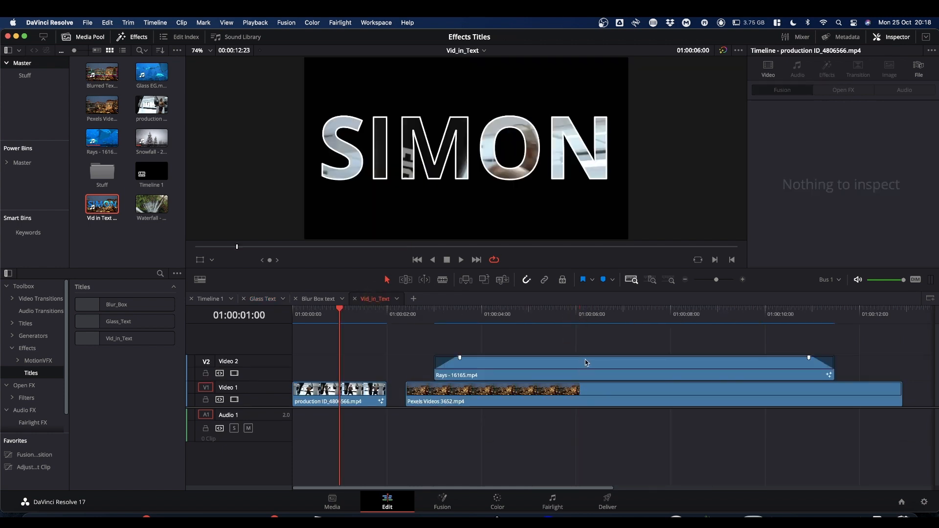
{"action": "left_click", "coordinate": [579, 327]}
{"action": "left_click", "coordinate": [594, 365]}
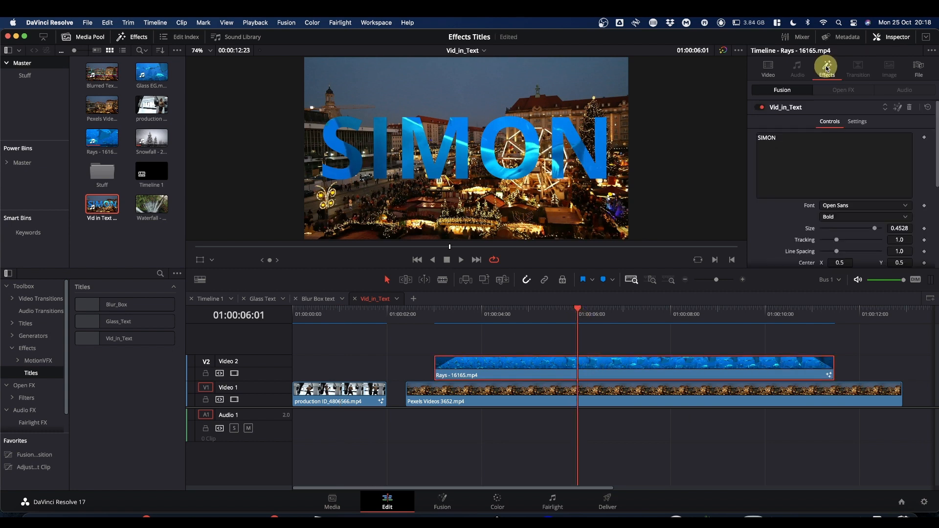
Replace the video text with "DaVinci" and "Resolve" on two lines, at size 0.2283 and line spacing 0.661.
{"action": "double_click", "coordinate": [802, 137]}
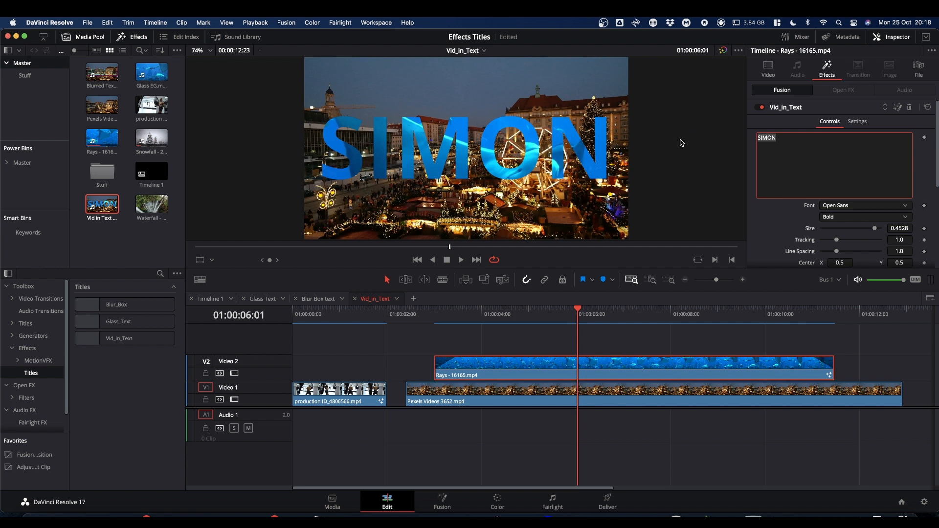
{"action": "type", "text": "DaVinci"}
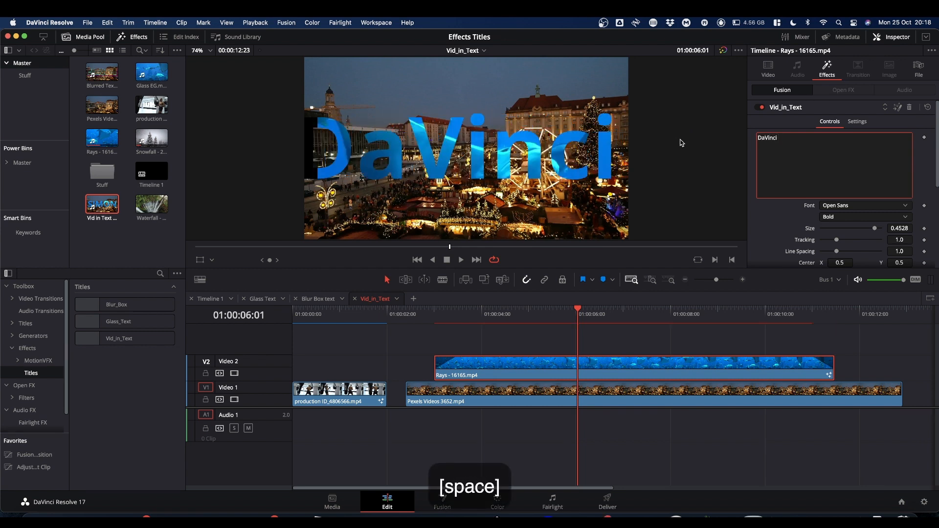
{"action": "key", "text": "Return"}
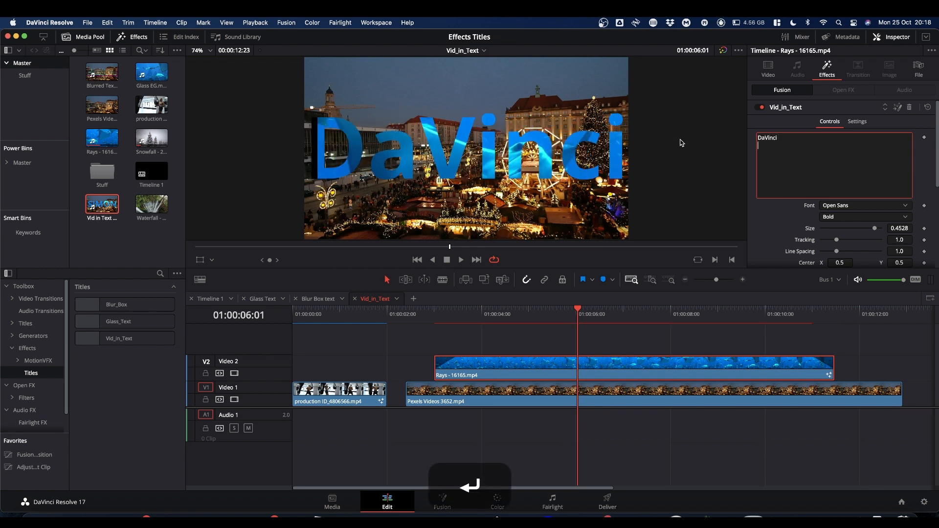
{"action": "type", "text": "Resolve"}
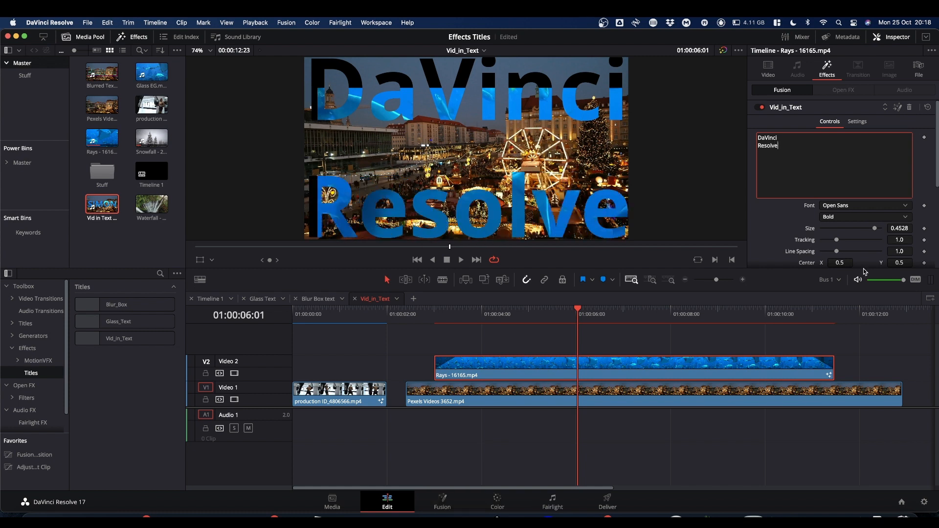
{"action": "left_click_drag", "start_coordinate": [876, 233], "coordinate": [833, 252]}
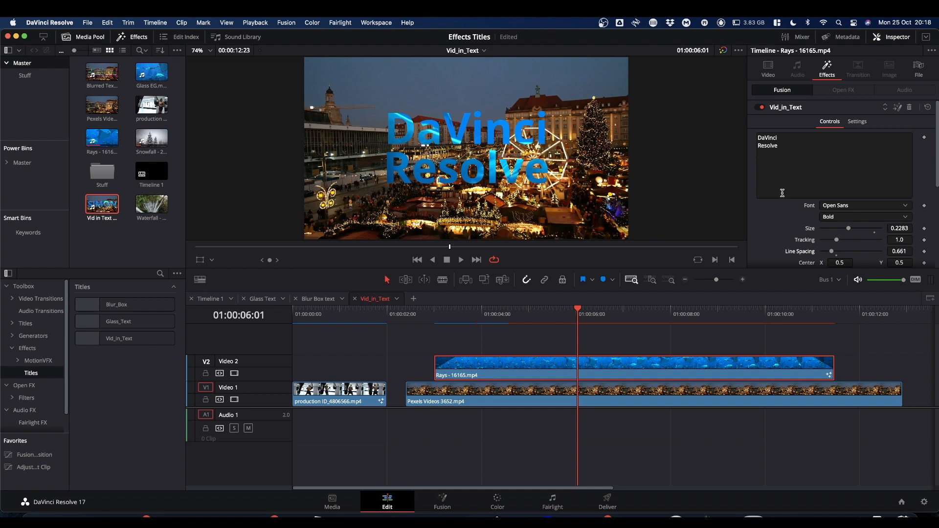
Reset the Footage Centre of the Vid_in_Text effect to 0.5, 0.5 and play back the title.
{"action": "scroll", "coordinate": [783, 196], "scroll_direction": "down", "scroll_amount": 5}
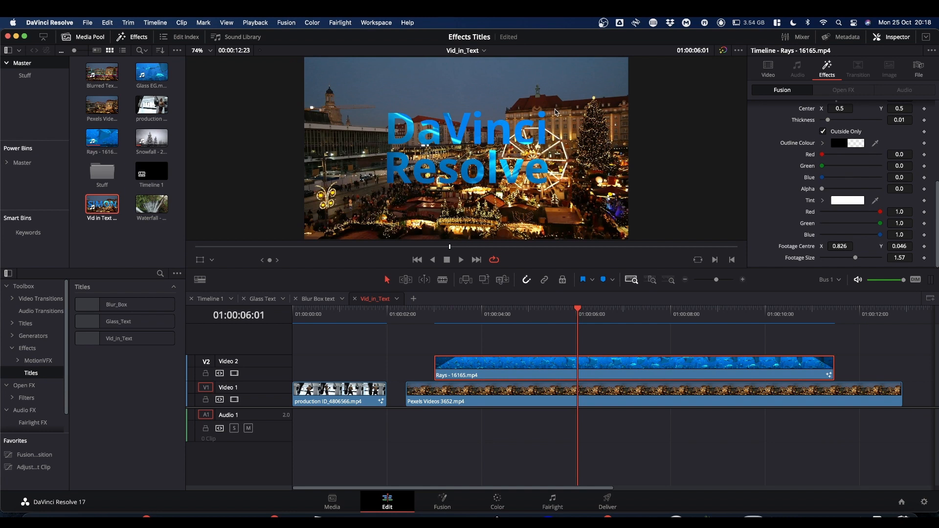
{"action": "double_click", "coordinate": [799, 247]}
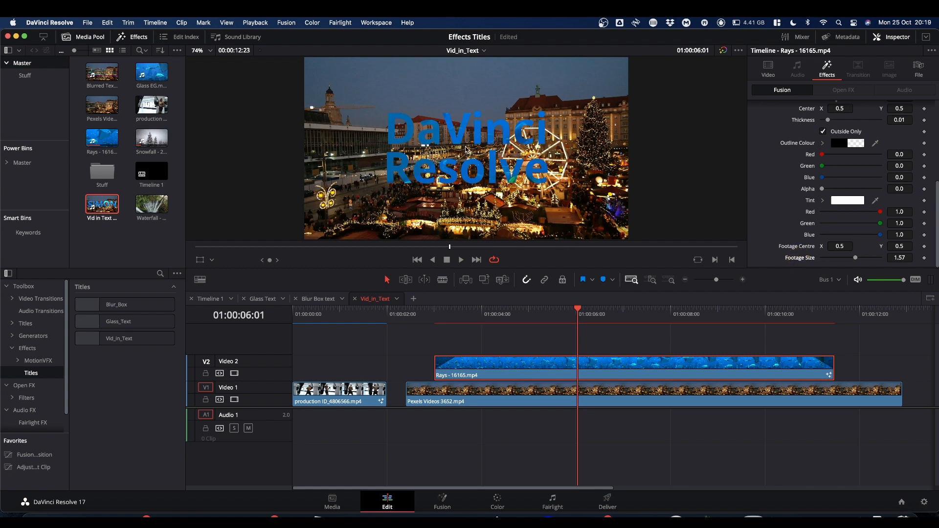
{"action": "key", "text": "space"}
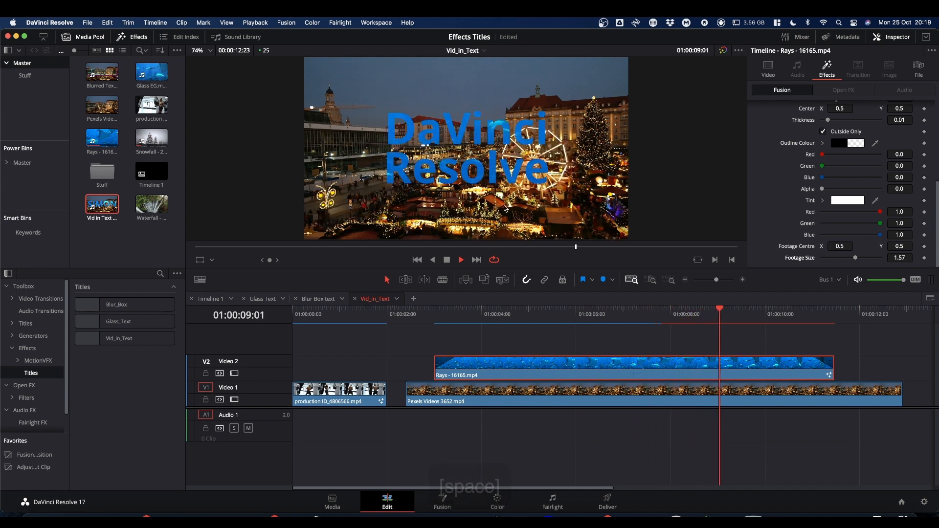
{"action": "key", "text": "space"}
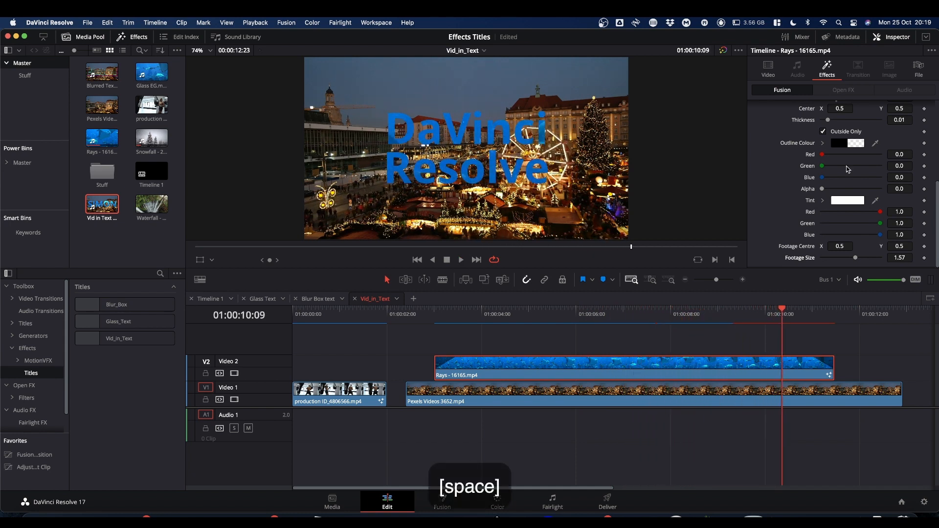
Change the title's font to Rubik in the Black style.
{"action": "scroll", "coordinate": [849, 169], "scroll_direction": "up", "scroll_amount": 3}
{"action": "left_click", "coordinate": [848, 134]}
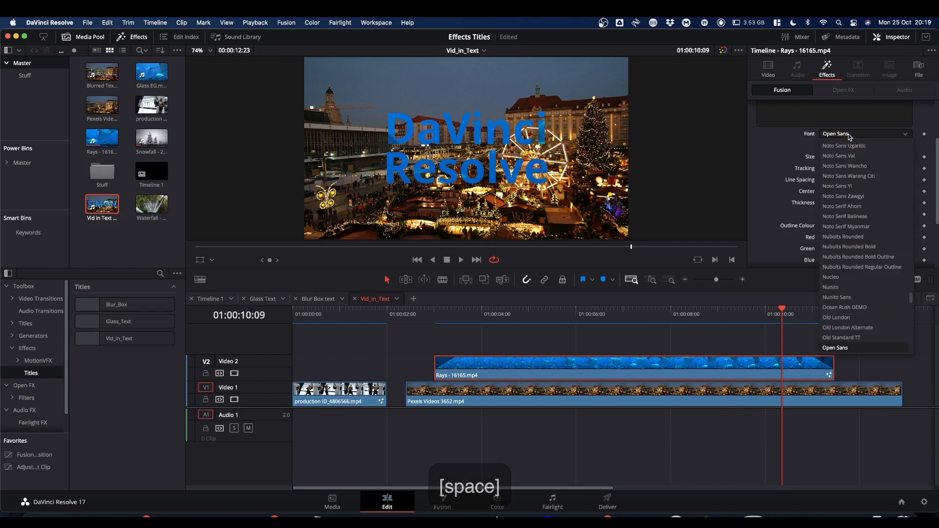
{"action": "type", "text": "ru"}
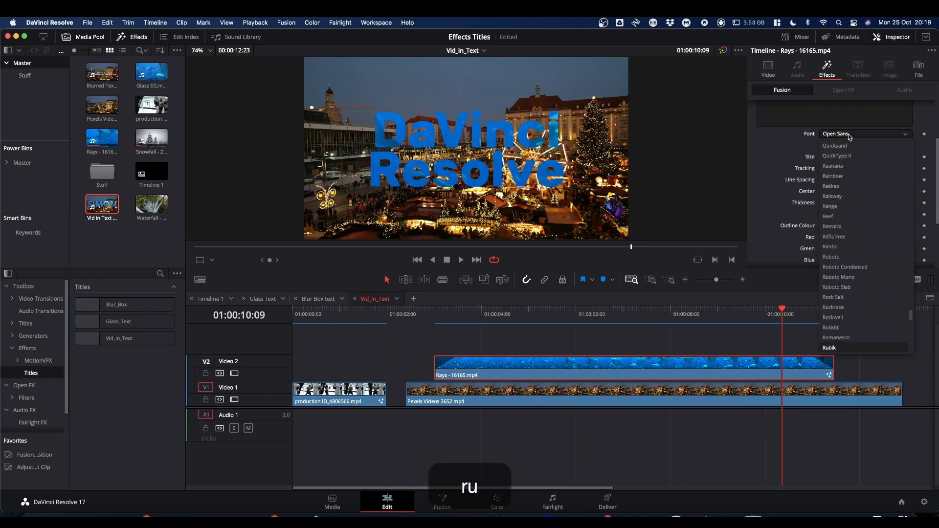
{"action": "key", "text": "Return"}
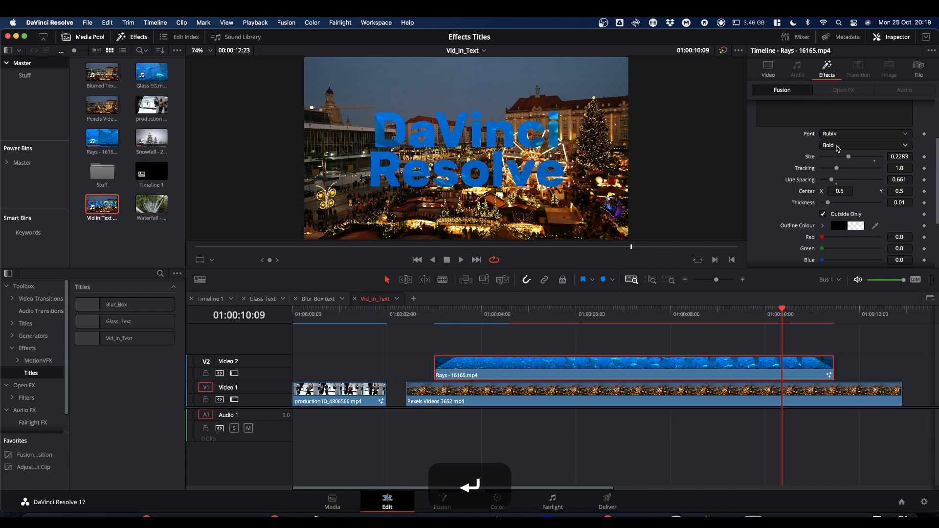
{"action": "left_click", "coordinate": [838, 147]}
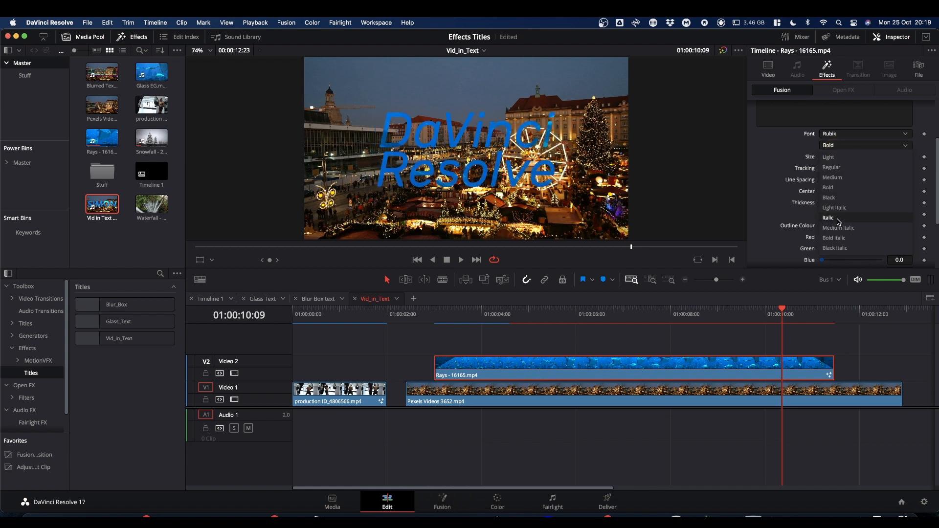
{"action": "left_click", "coordinate": [835, 198]}
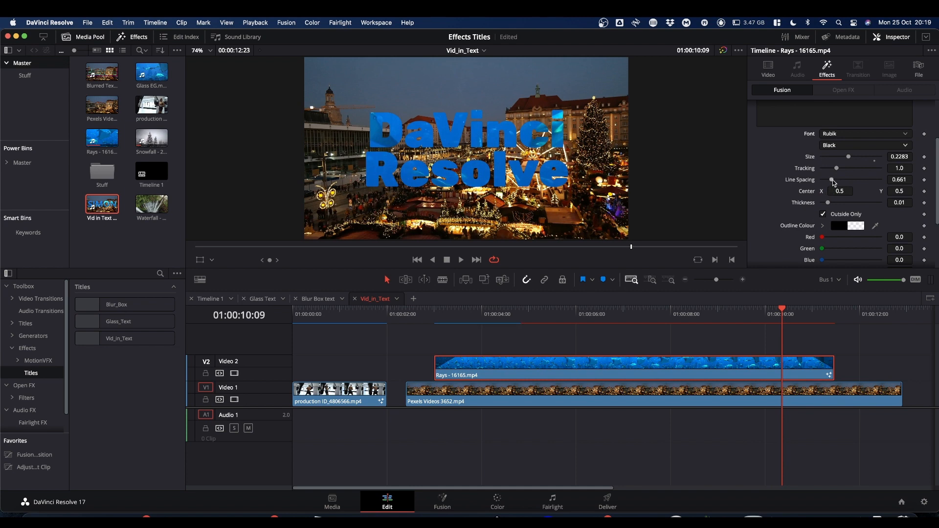
Tighten the title's line spacing to 0.63 and tracking to 0.969, and play back the timeline from the clip's start.
{"action": "left_click_drag", "start_coordinate": [834, 181], "coordinate": [830, 180]}
{"action": "left_click_drag", "start_coordinate": [900, 168], "coordinate": [879, 168]}
{"action": "key", "text": "space"}
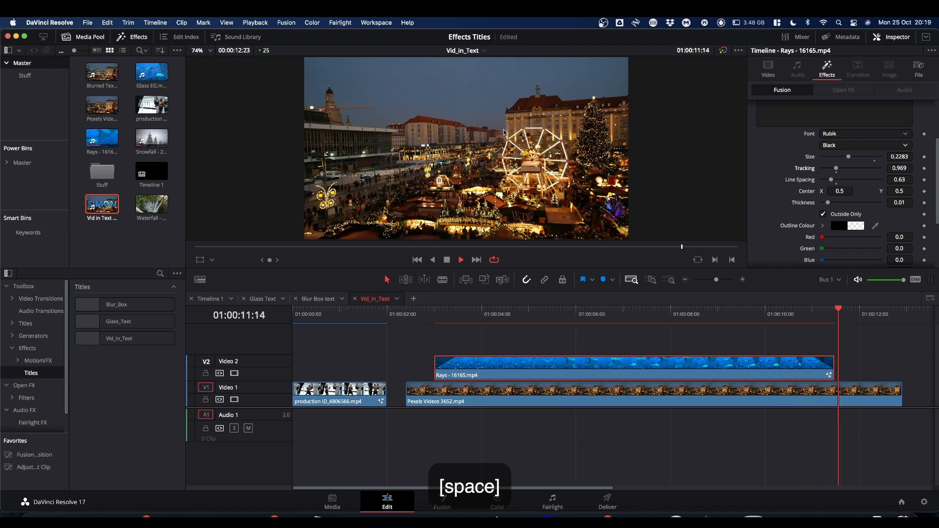
{"action": "left_click", "coordinate": [431, 316]}
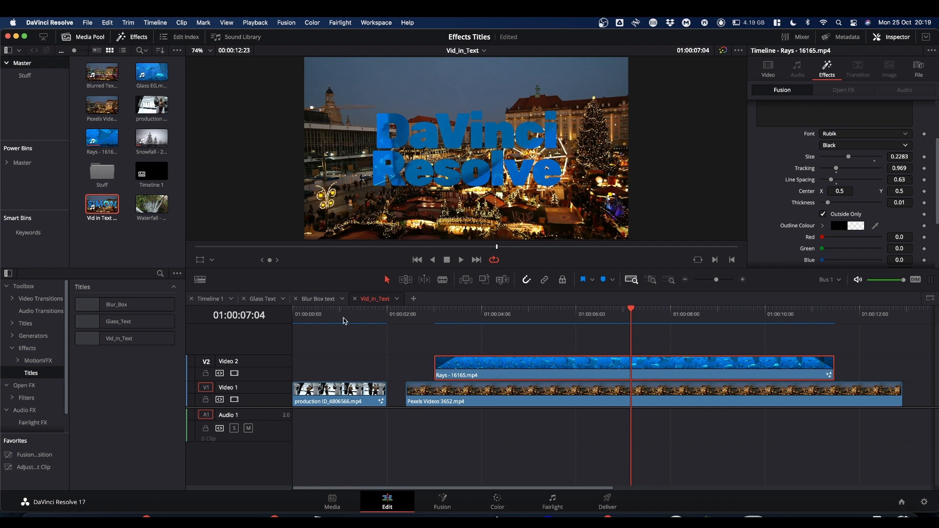
Open the Blur Box text timeline, switch to the Glass Text timeline and scrub through its title clips.
{"action": "left_click", "coordinate": [318, 299]}
{"action": "left_click", "coordinate": [262, 299]}
{"action": "left_click", "coordinate": [521, 310]}
{"action": "left_click_drag", "start_coordinate": [520, 310], "coordinate": [794, 313]}
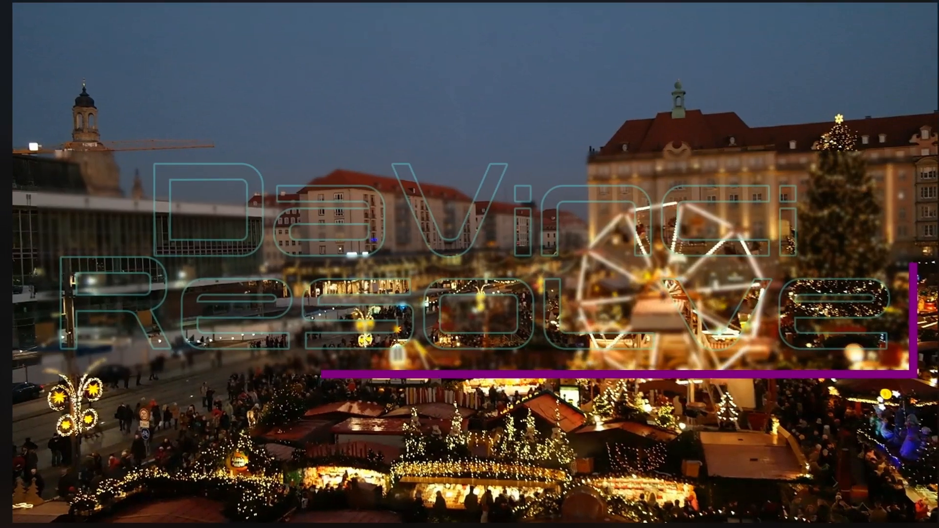